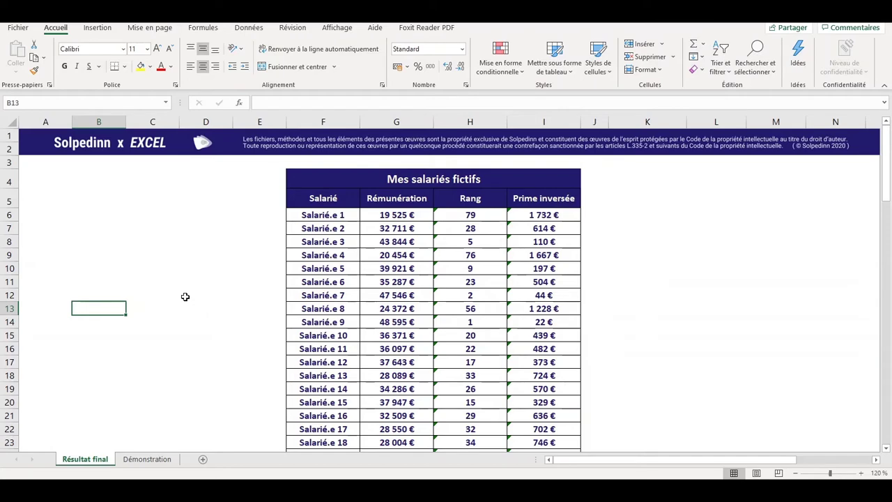
Browse the Salarié and Rémunération columns from the last employee back to the header on Résultat final
left_click(341, 248)
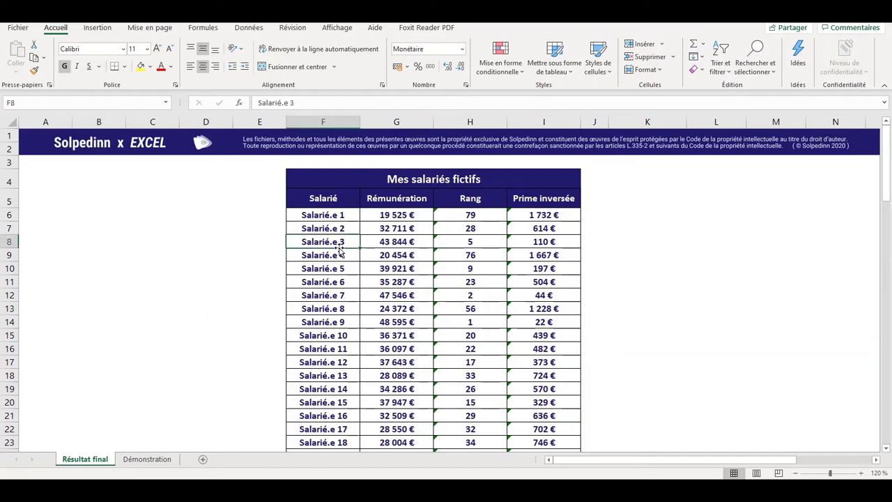
key("ctrl+Down")
scroll(358, 345, "down", 2)
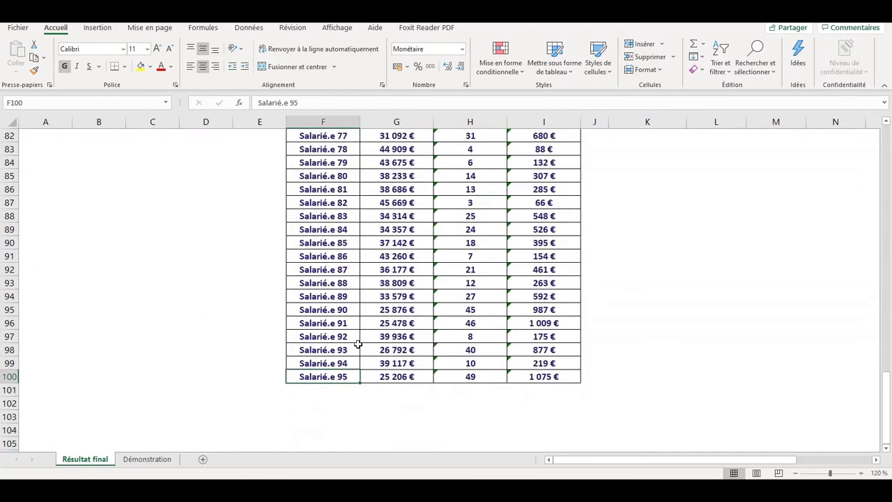
left_click(403, 356)
key("ctrl+Up")
scroll(403, 355, "up", 2)
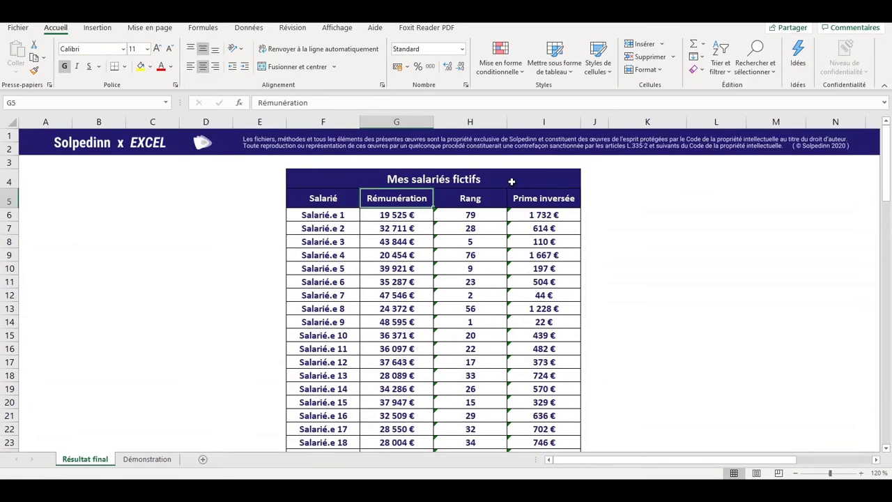
Inspect the RANG and Prime inversée formulas for top-ranked Salarié.e 9, then go to Démonstration
left_click(472, 213)
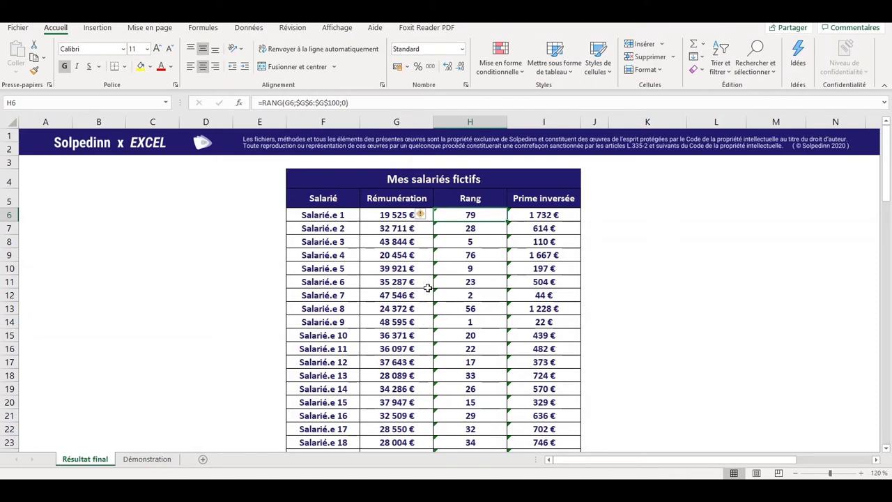
left_click_drag(327, 322, 552, 323)
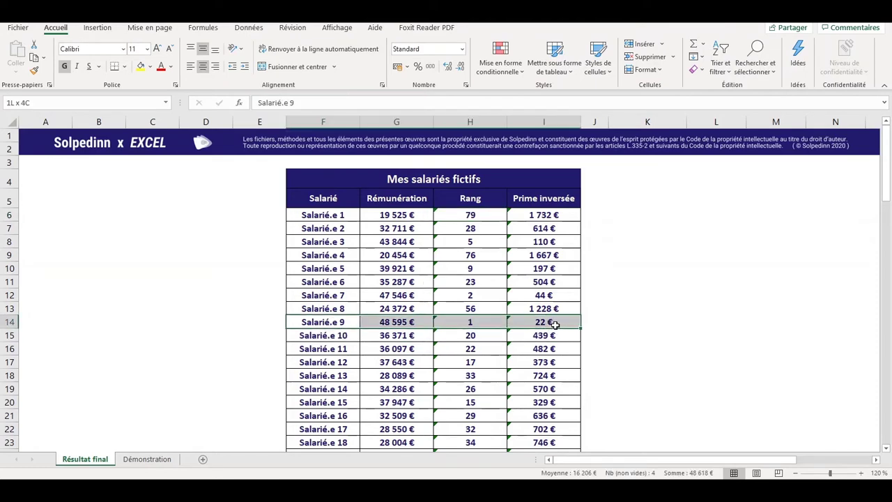
left_click(411, 325)
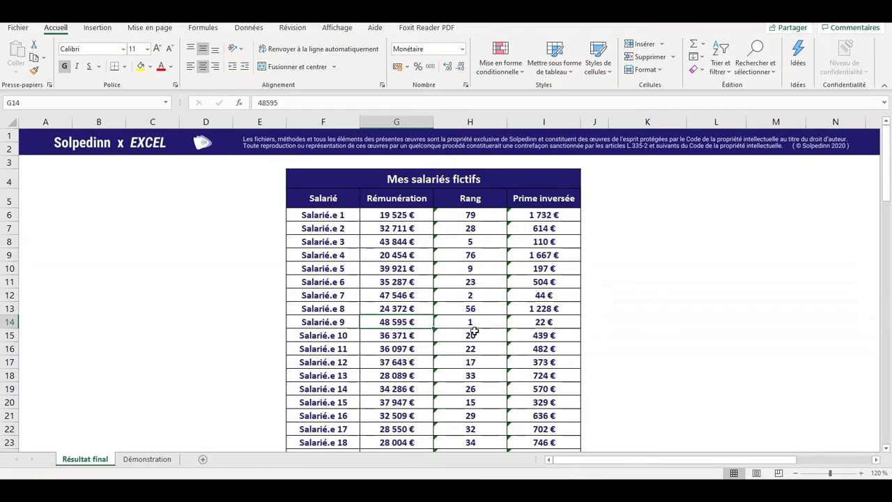
left_click(555, 203)
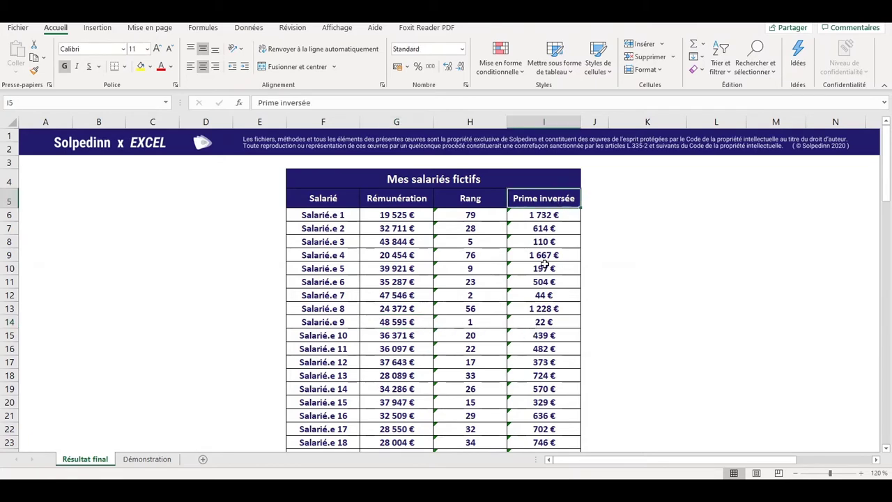
left_click(530, 320)
left_click(470, 215)
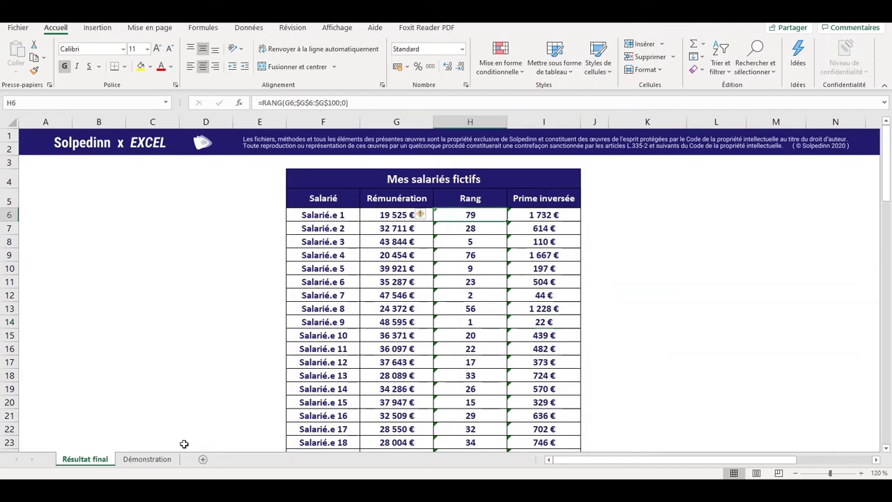
left_click(192, 351)
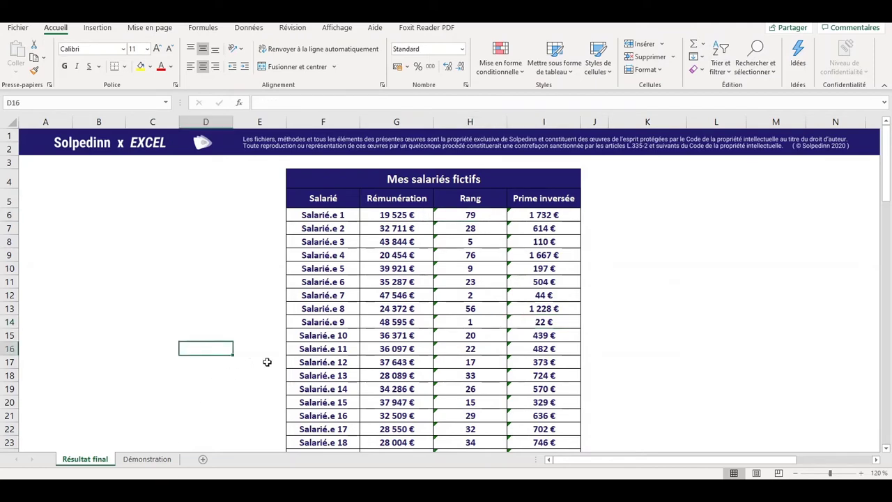
left_click(139, 459)
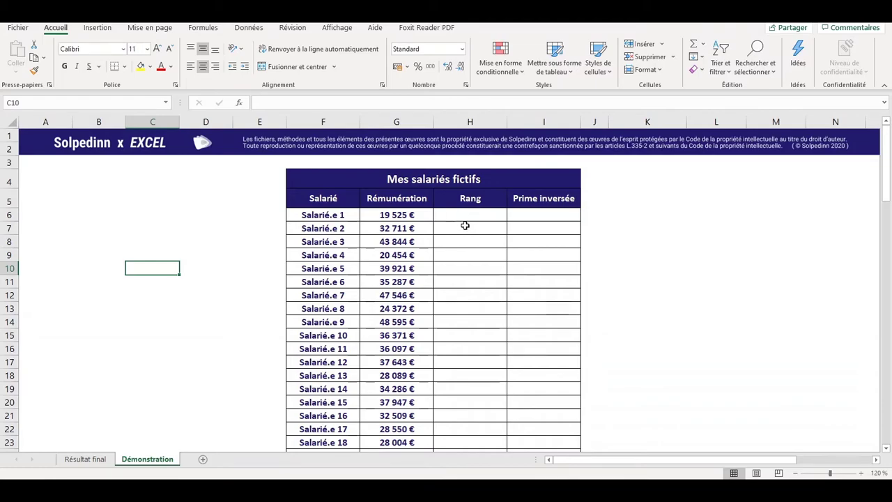
Start a =RANG( formula in Salarié.e 1's empty Rang cell
left_click(461, 217)
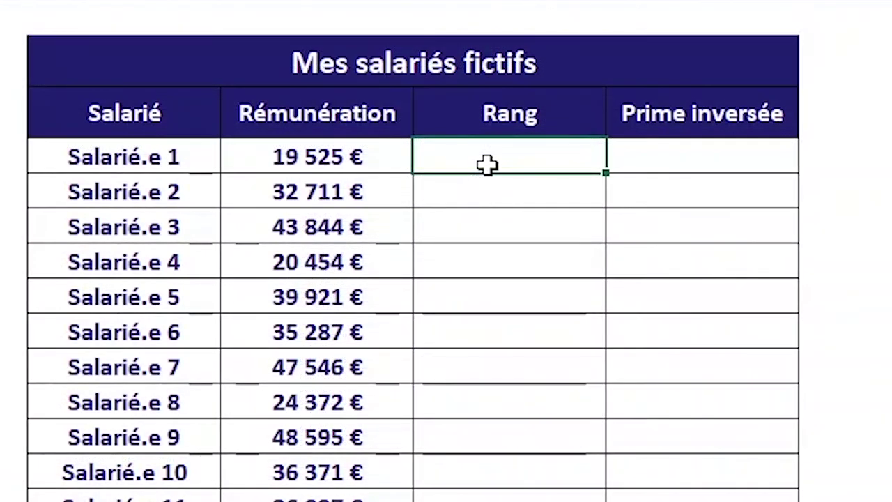
type("=RANG")
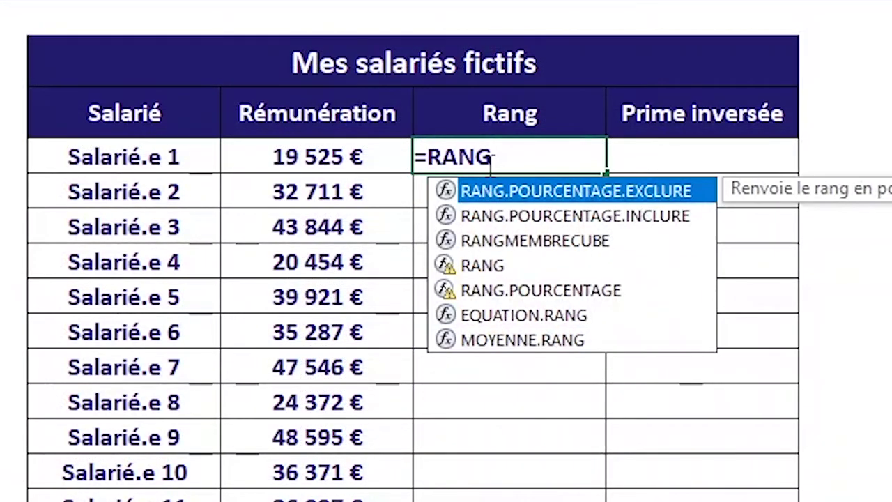
type("(")
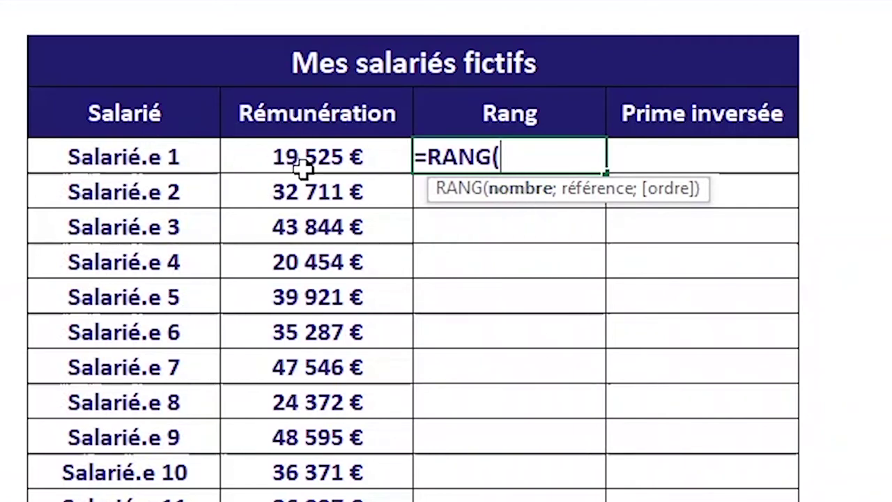
Give the RANG formula G6 as the number and $G$6:$G$100 as the absolute reference range
left_click(328, 166)
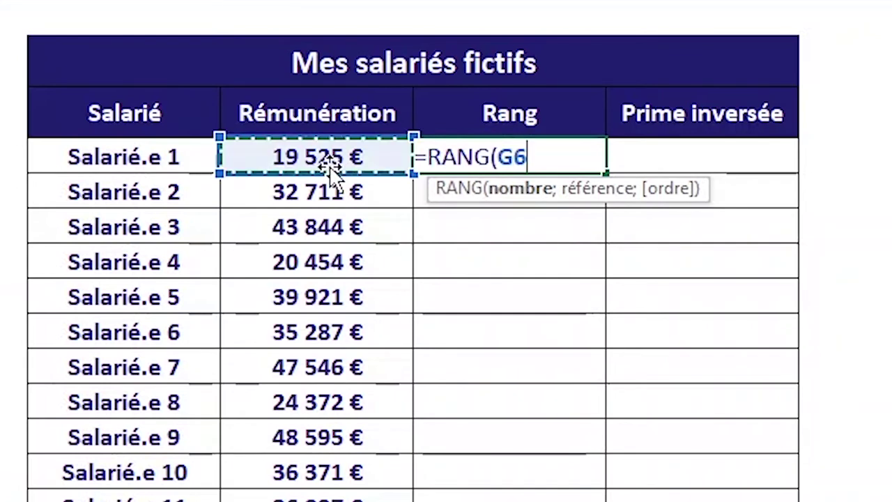
type(";")
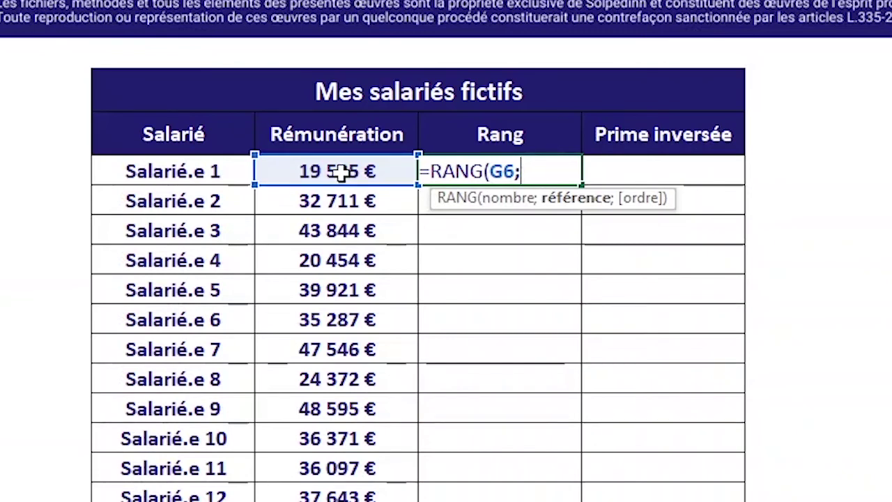
left_click(340, 174)
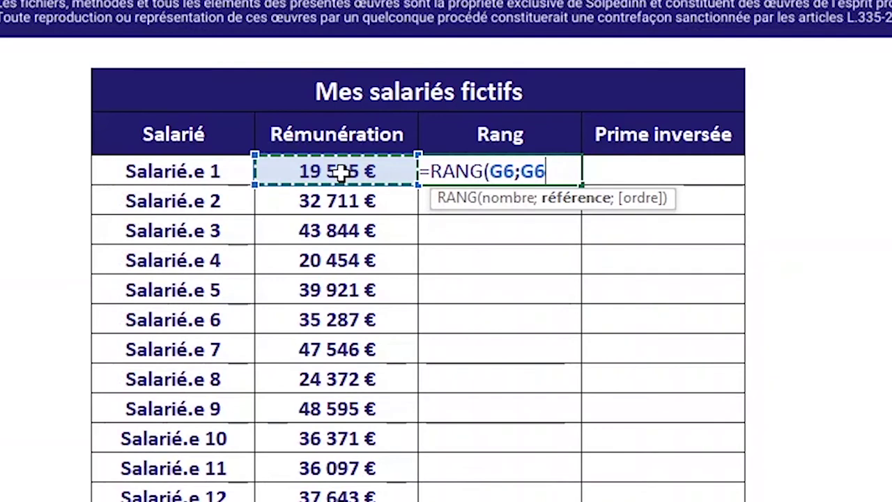
key("ctrl+shift+Down")
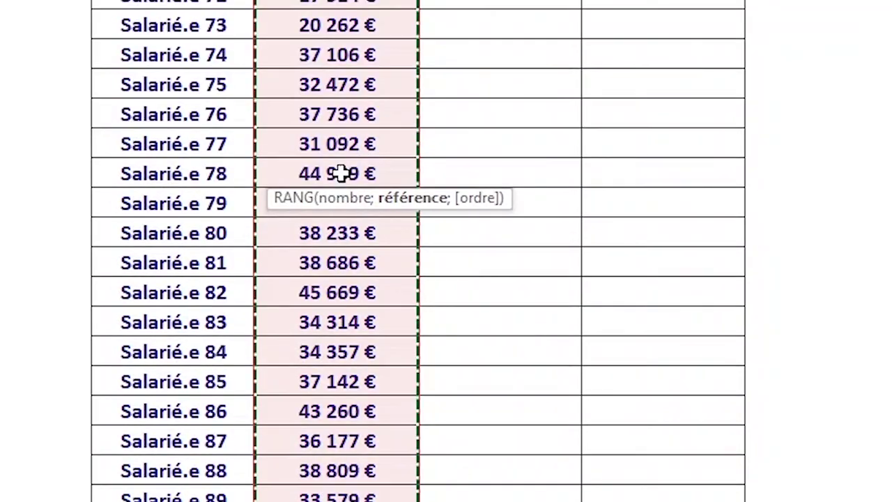
key("F4")
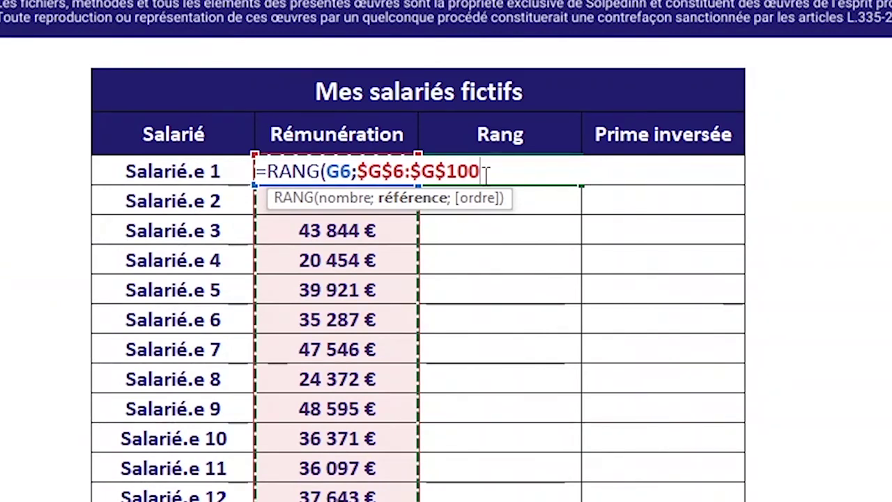
left_click_drag(357, 170, 488, 169)
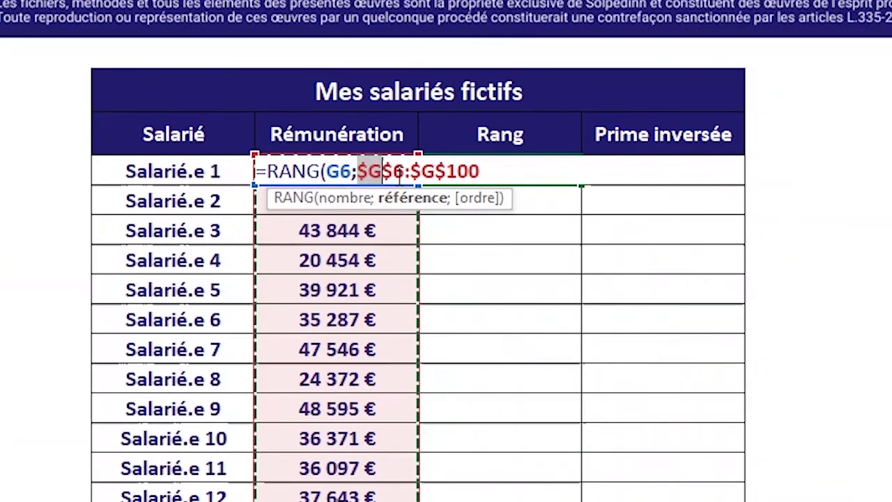
left_click(489, 169)
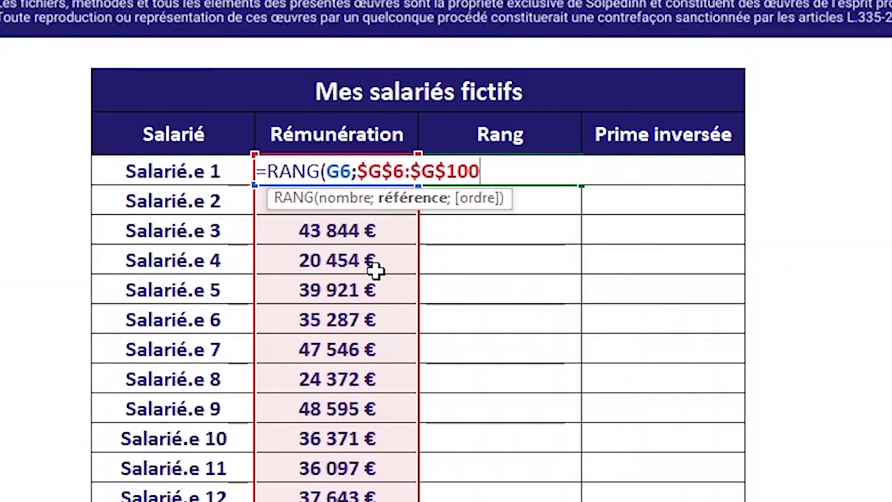
Finish the RANG formula with order 0 (Décroissant) and commit it, giving rank 79
type(";")
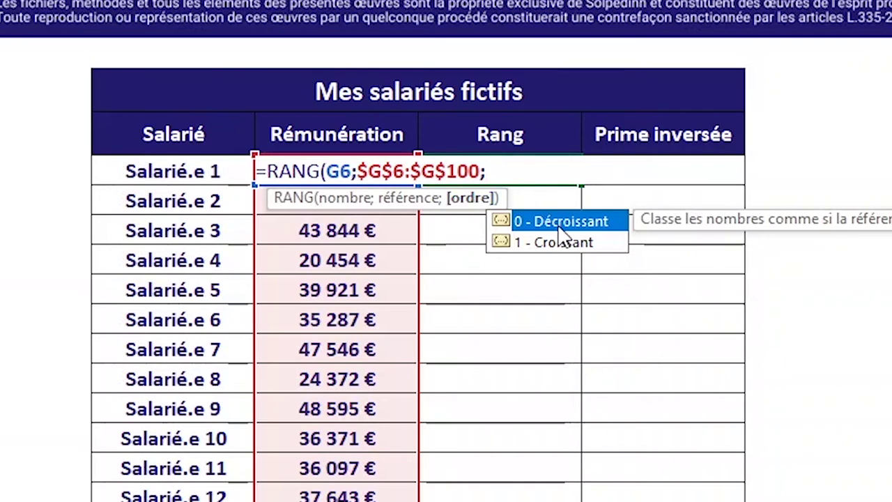
type("0")
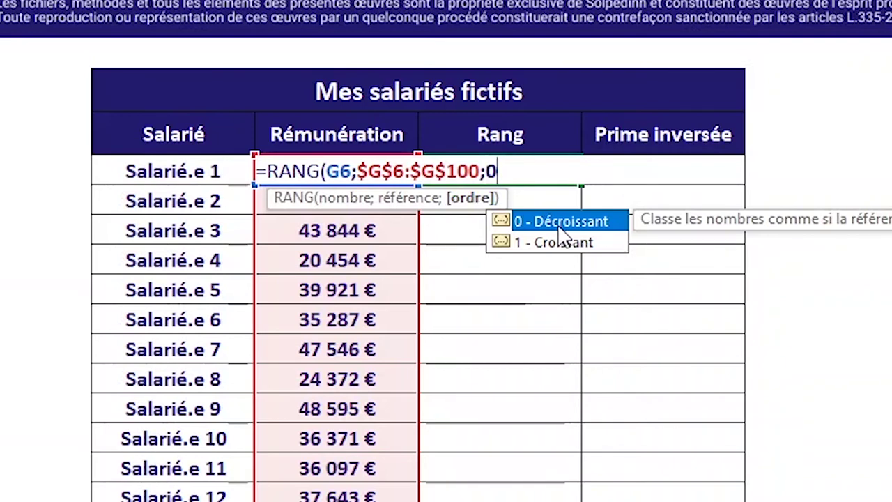
type(")")
key("Return")
key("Up")
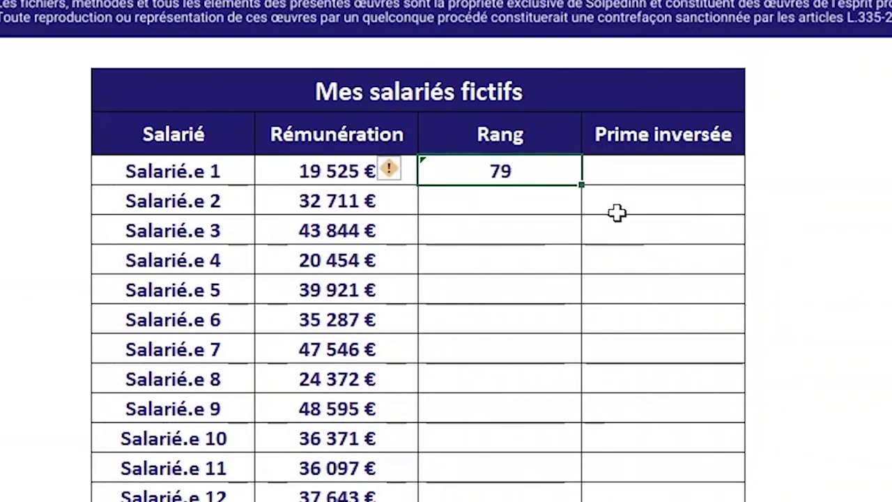
Copy the RANG formula down the Rang column and check Salarié.e 9 ranks 1
double_click(581, 186)
left_click(600, 344)
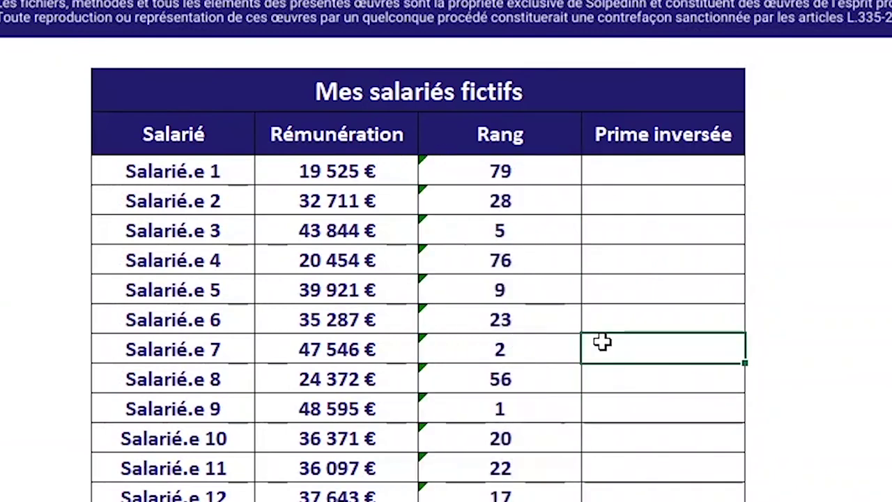
left_click_drag(198, 407, 521, 409)
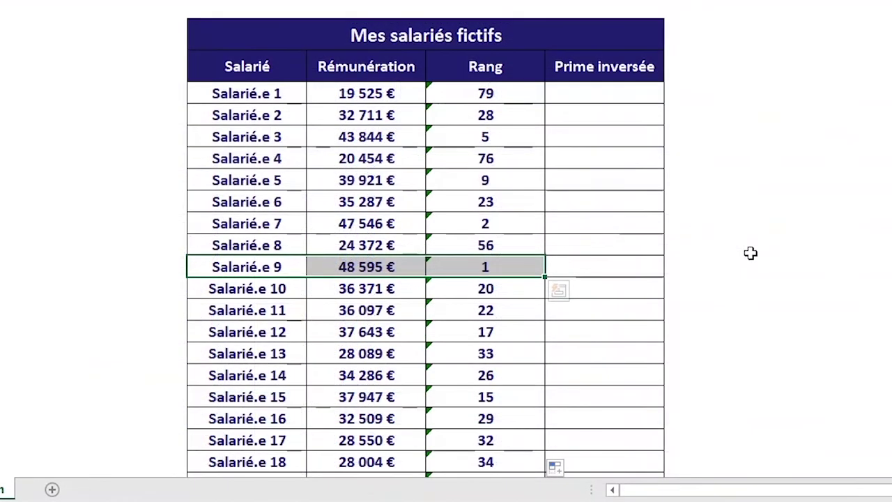
Enter a MAX formula over the whole Rémunération column beside the table, returning 48 595 €
left_click(398, 264)
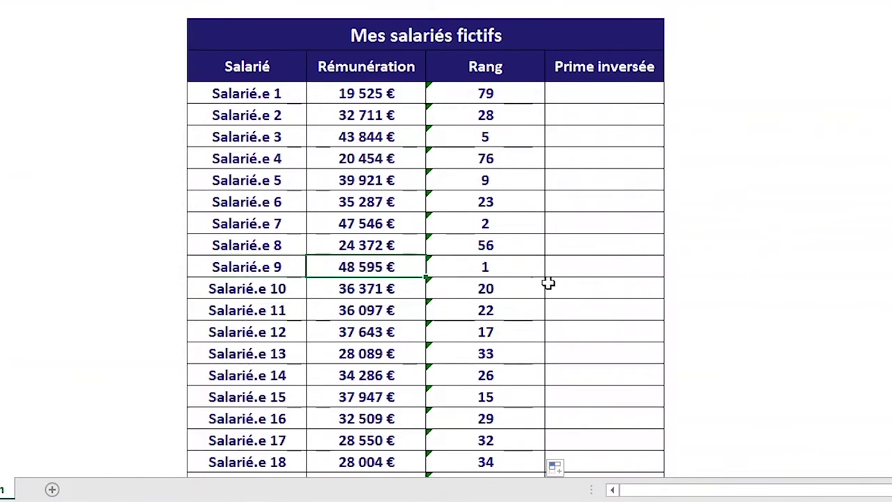
left_click(724, 265)
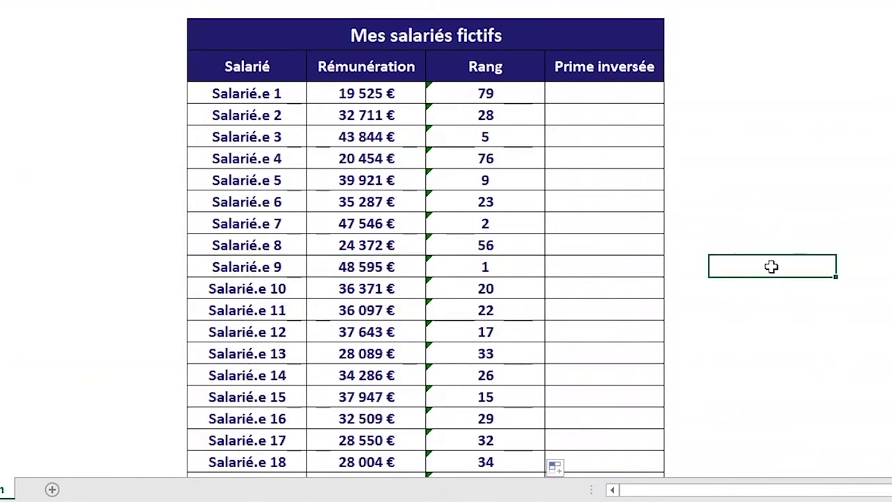
type("=MAX")
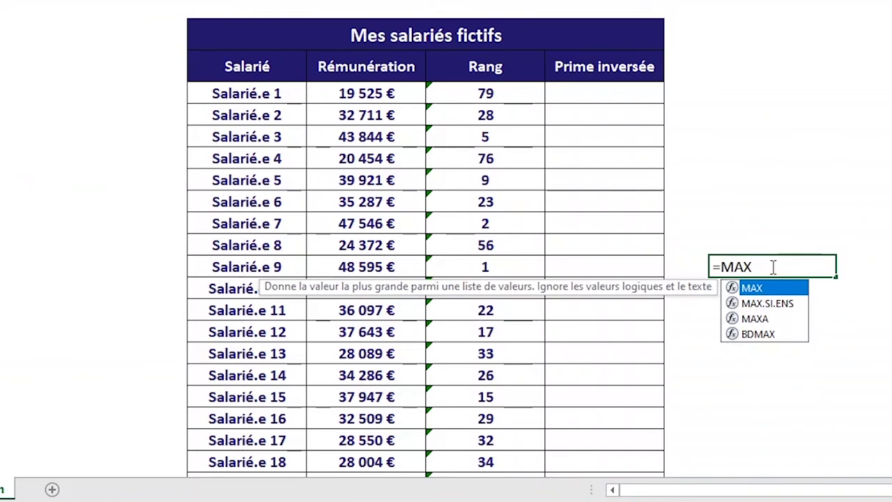
type("(")
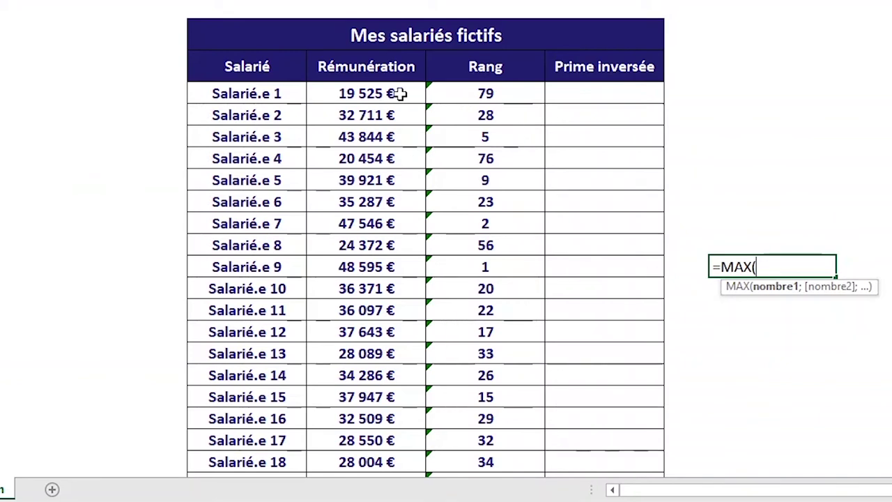
left_click(364, 92)
key("ctrl+shift+Down")
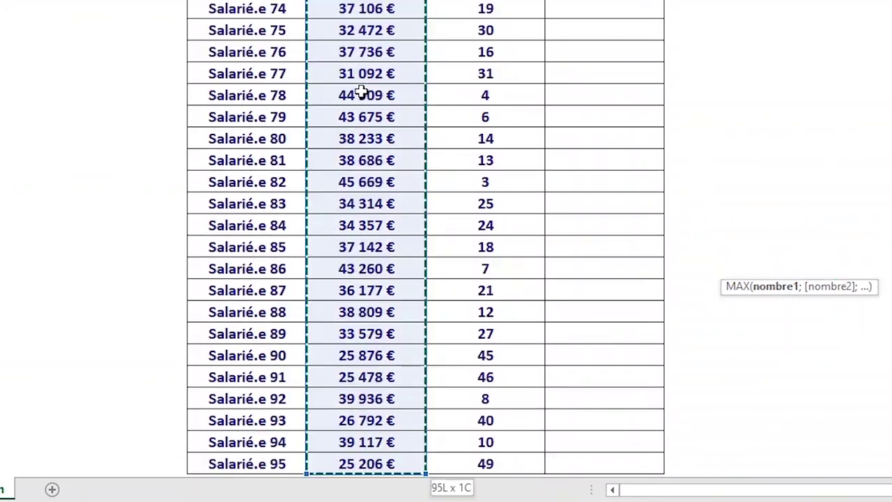
key("Return")
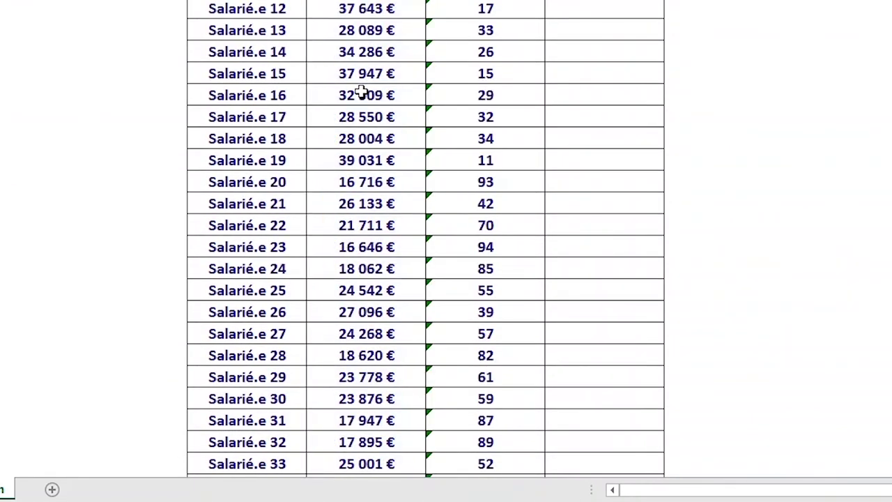
key("Up")
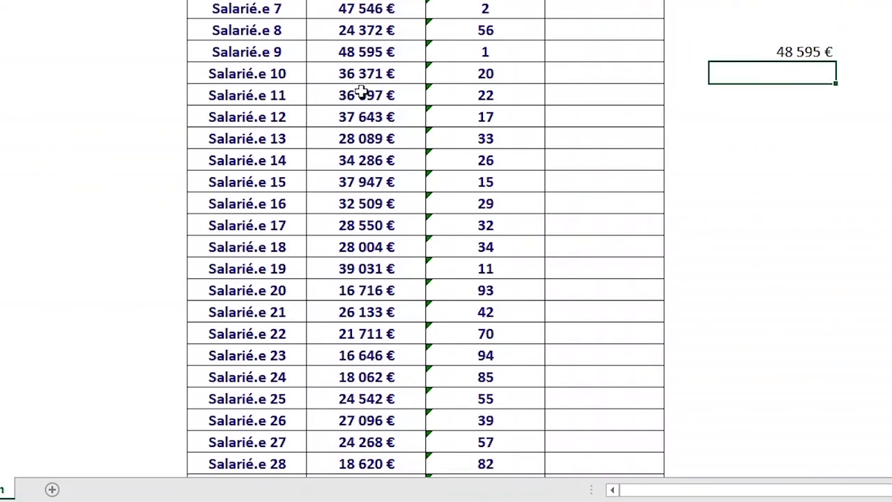
scroll(794, 80, "up", 3)
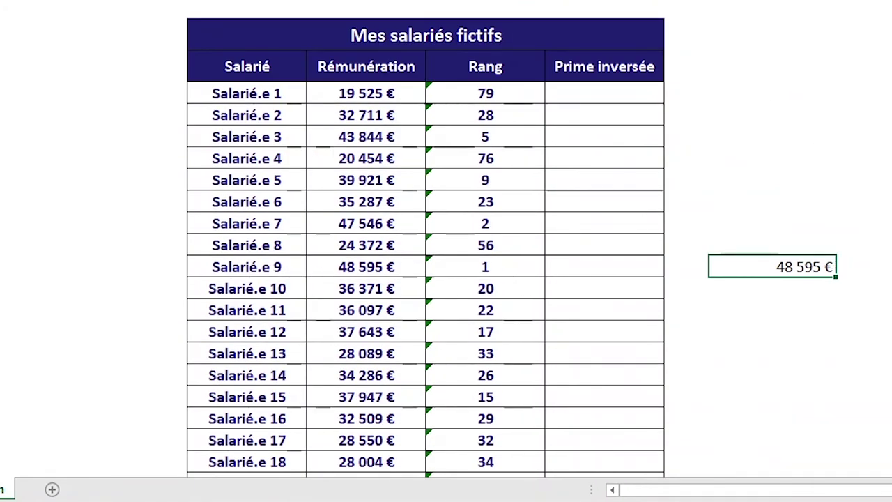
Change the helper formula from MAX to MIN, returning 16 202 €
double_click(788, 265)
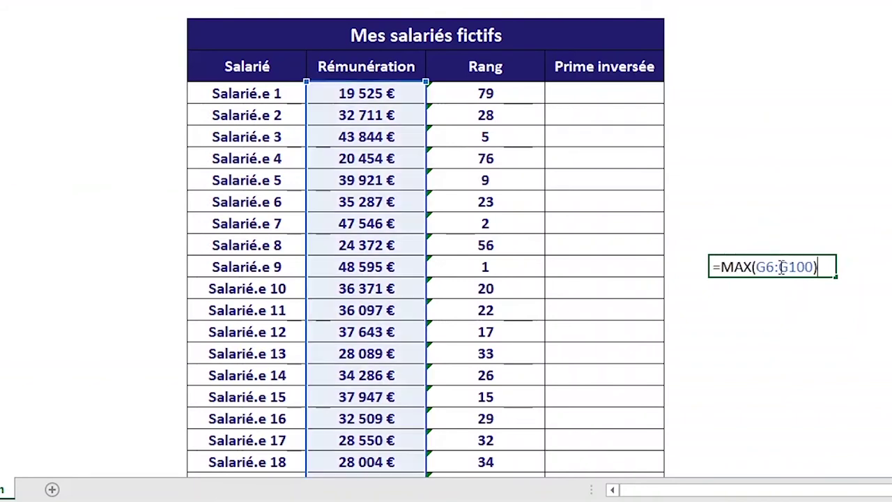
double_click(738, 267)
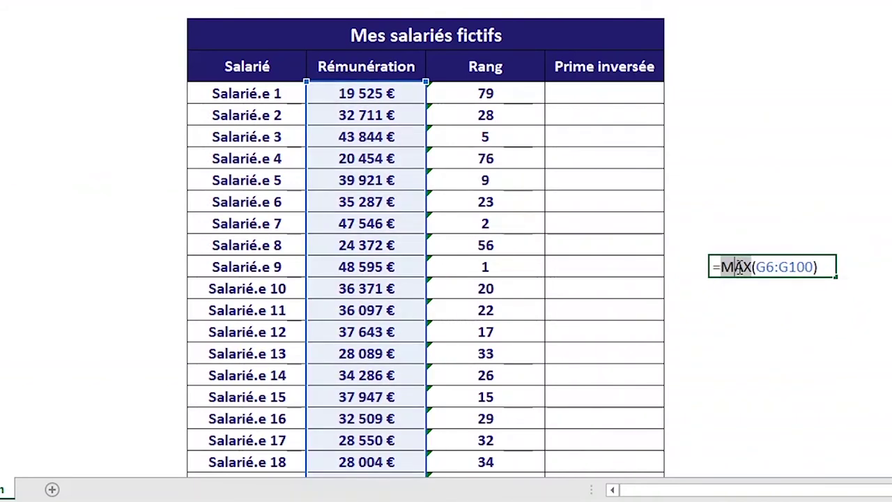
type("MIN")
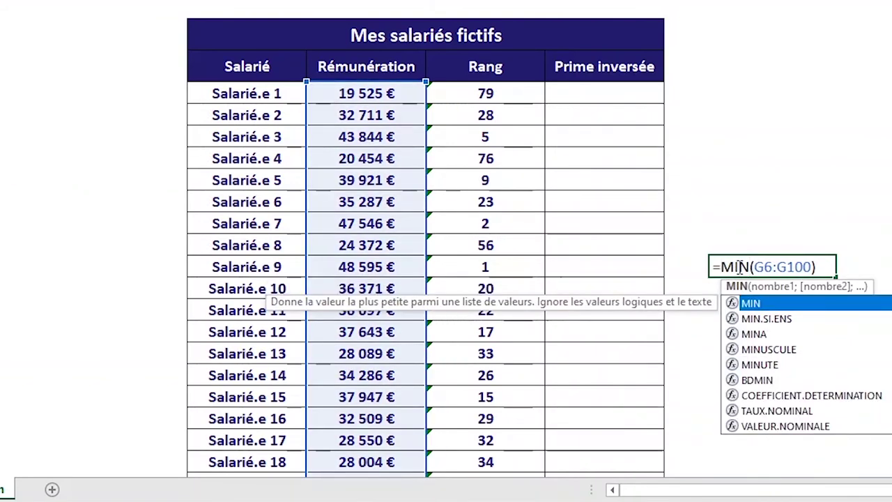
key("Return")
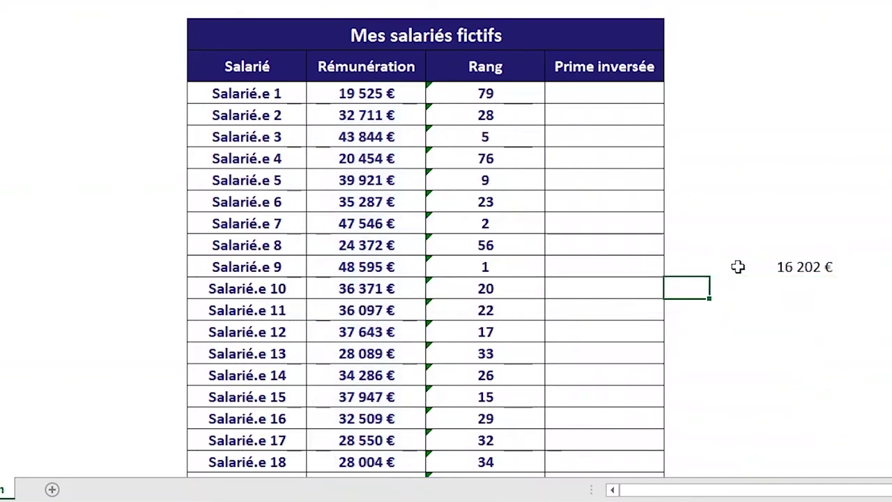
left_click(738, 267)
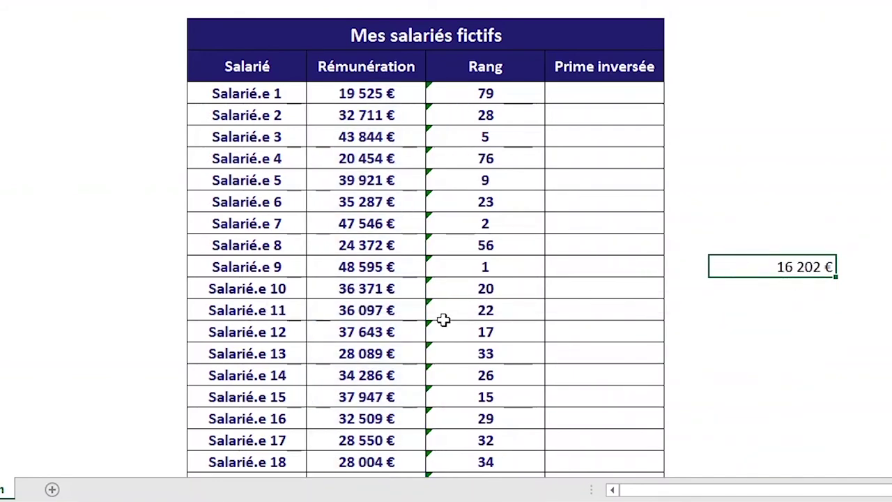
Locate and mark Salarié.e 55's row, holding the 16 202 € salary ranked 95
scroll(442, 318, "down", 5)
scroll(442, 318, "down", 3)
scroll(442, 318, "down", 3)
scroll(442, 318, "down", 3)
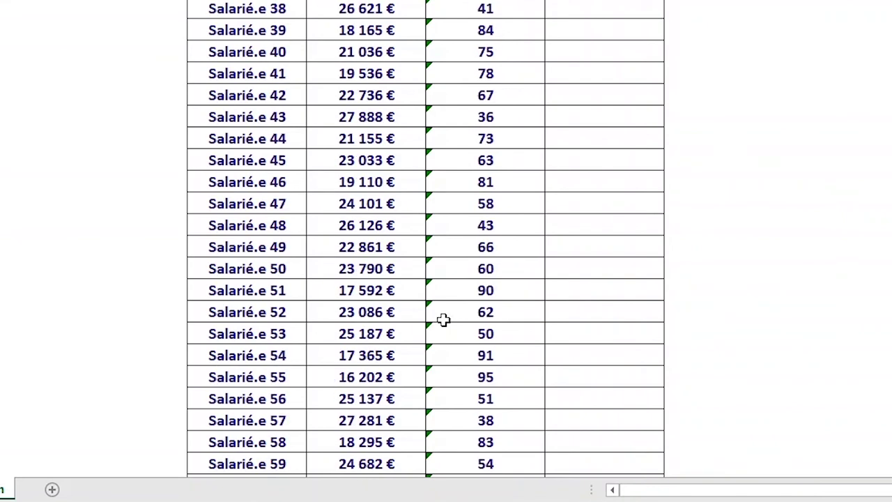
left_click(493, 249)
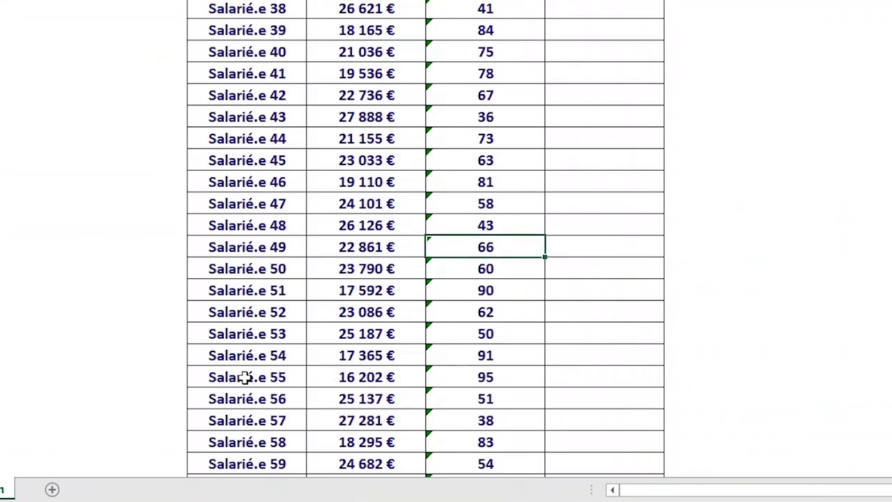
left_click_drag(243, 376, 450, 376)
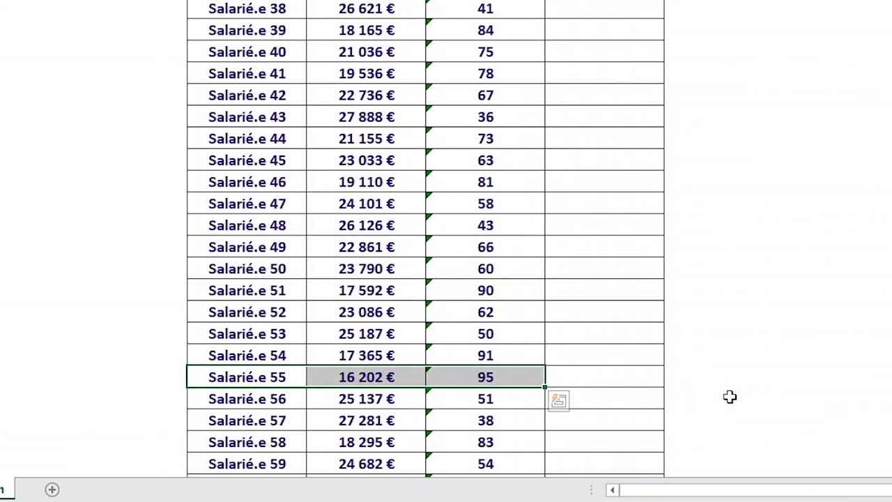
Build =100000*(H6/SOMME($H$6:$H$100) in Salarié.e 1's Prime inversée cell
key("ctrl+Home")
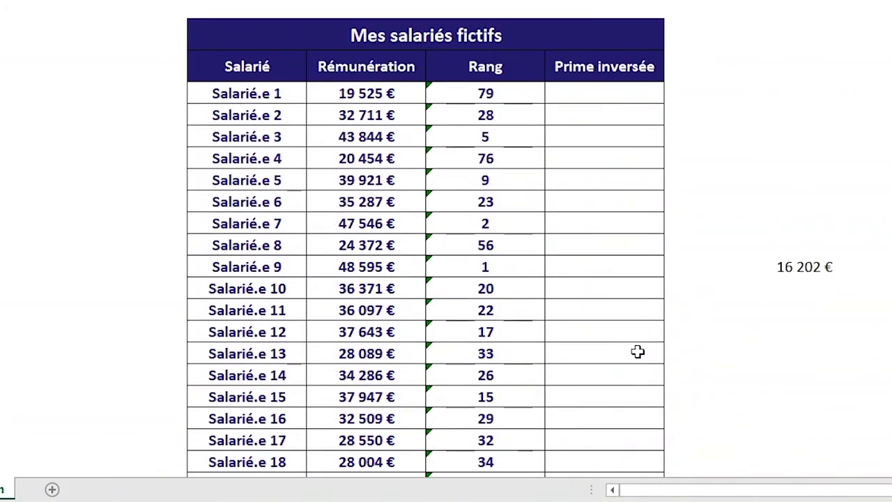
left_click(572, 98)
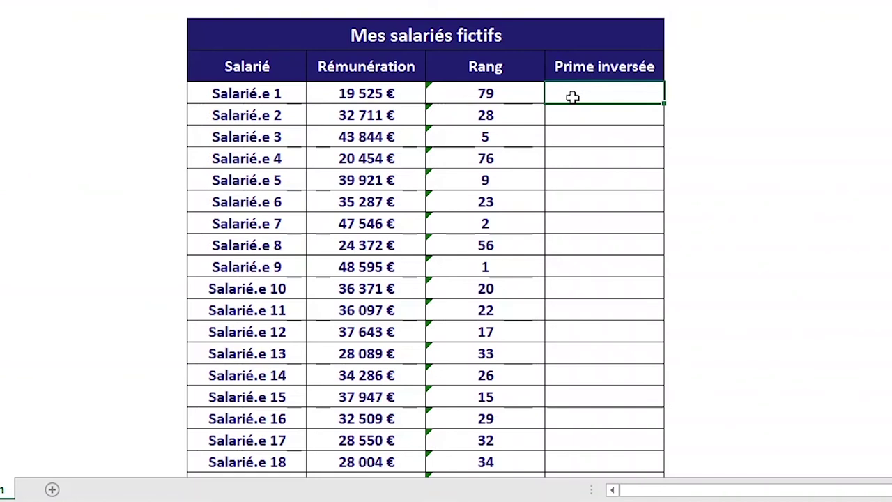
type("=")
type("10")
type("0000")
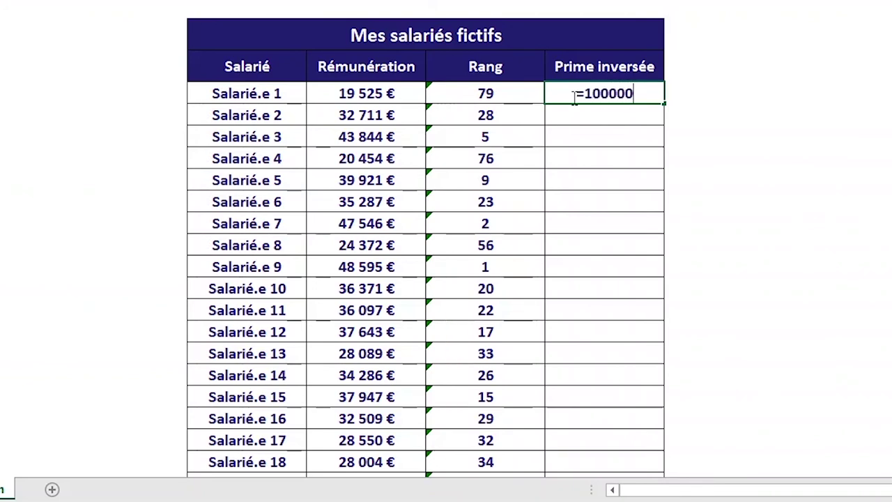
type("*")
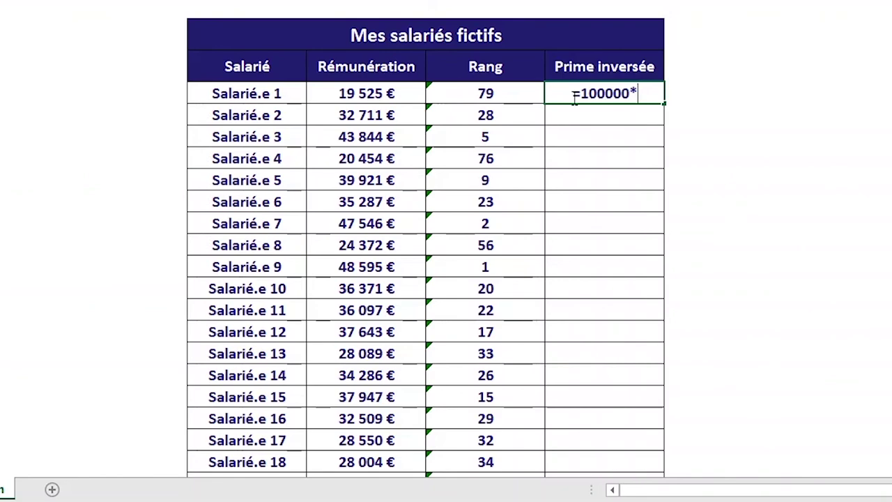
type("(")
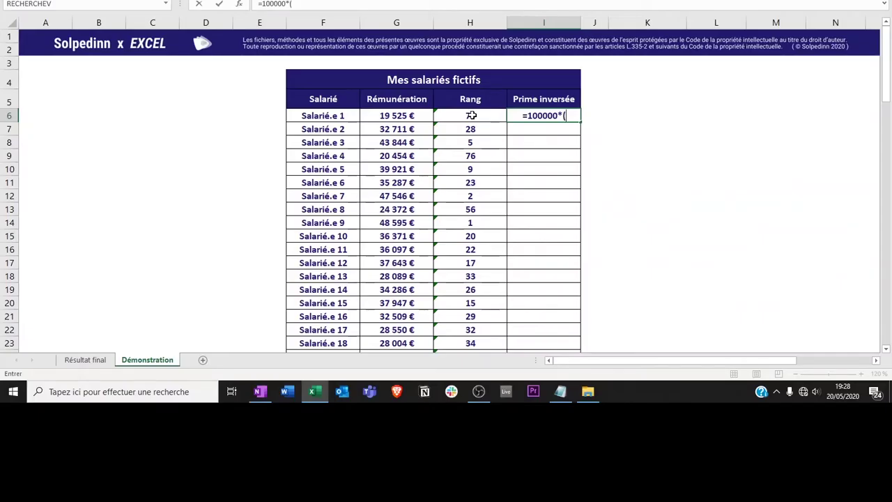
left_click(471, 115)
type("/SOEMM")
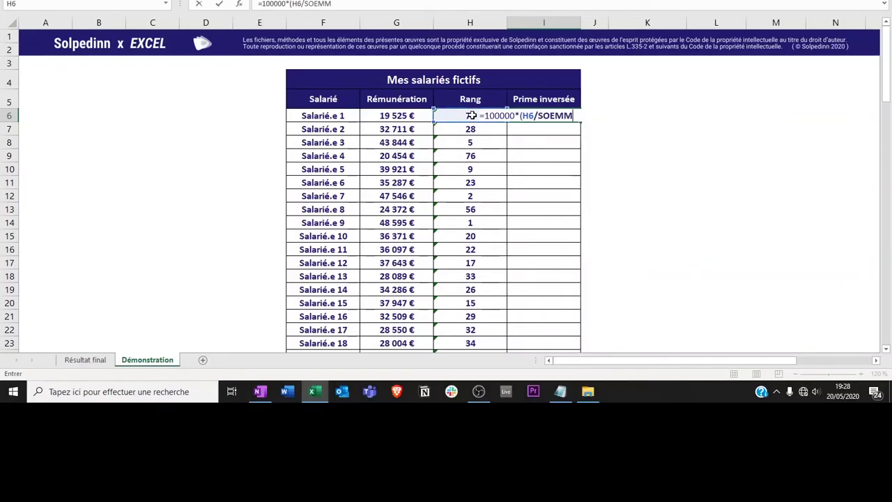
key("BackSpace")
key("BackSpace")
key("BackSpace")
type("MM")
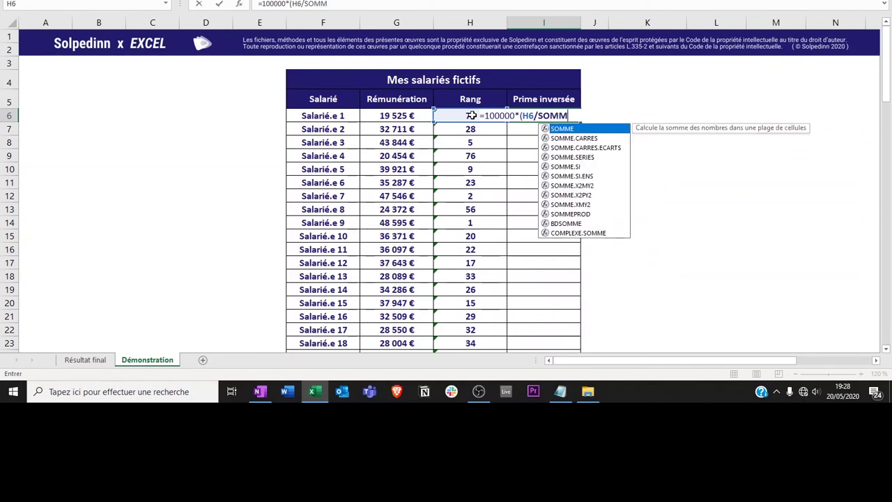
key("Tab")
left_click(466, 116)
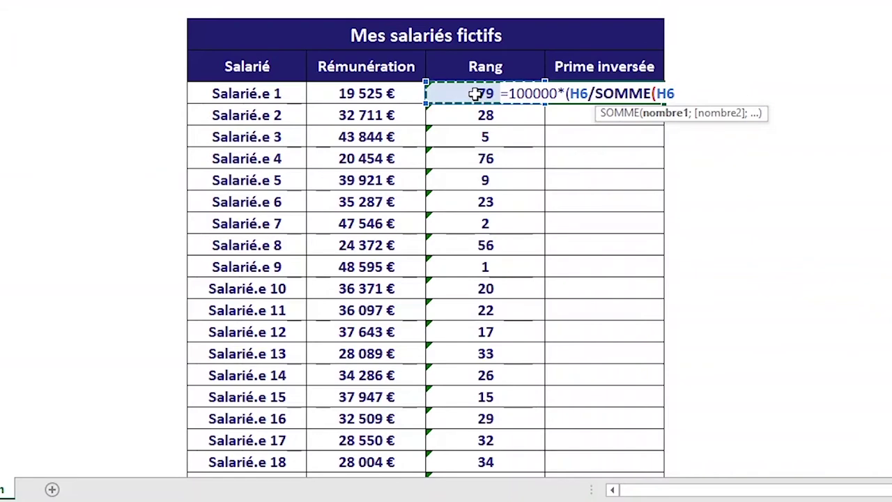
key("ctrl+shift+Down")
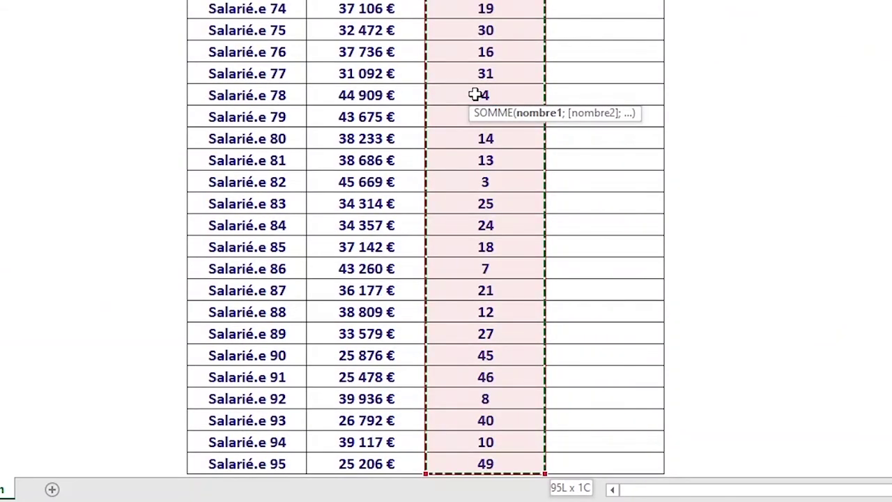
key("F4")
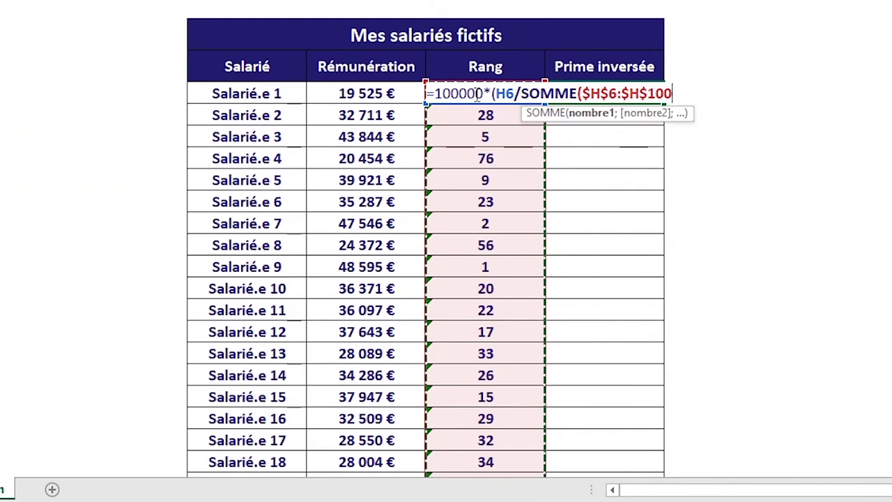
Close and commit the inverse bonus formula, giving Salarié.e 1 1 732 €
type("))")
key("Return")
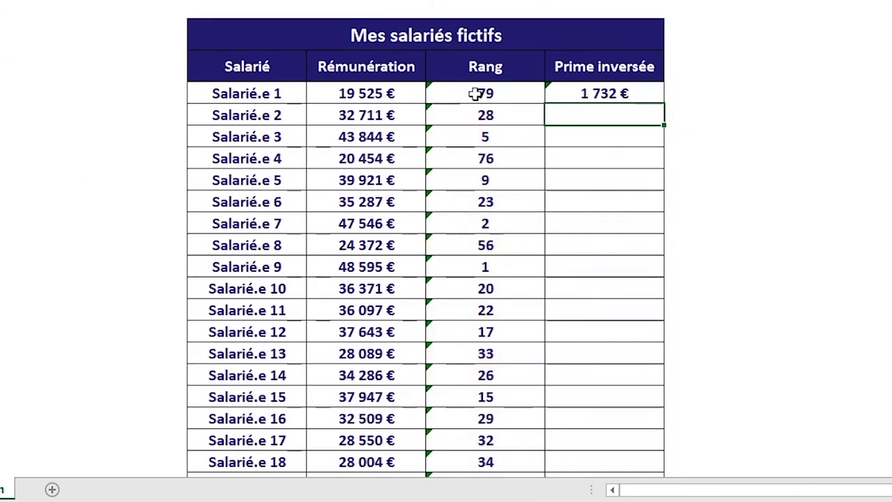
key("Up")
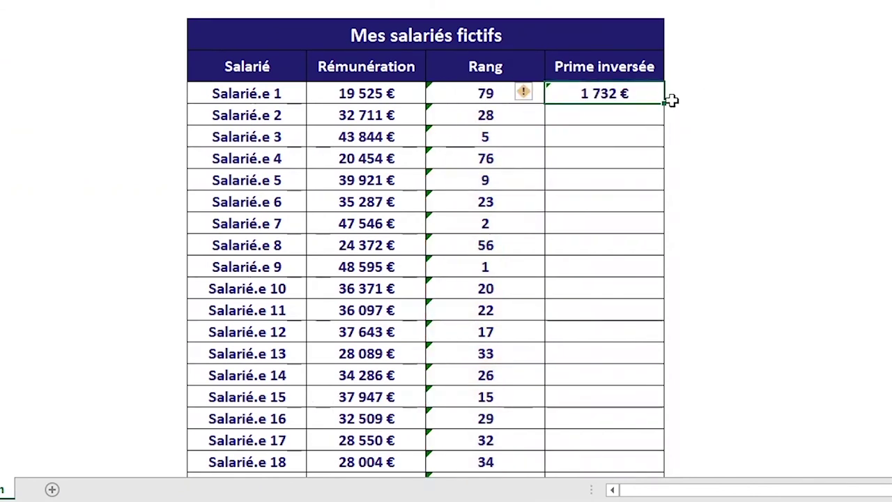
Fill the bonus formula down the Prime inversée column and check Salarié.e 9 gets 22 €
double_click(668, 104)
left_click(603, 288)
left_click(608, 268)
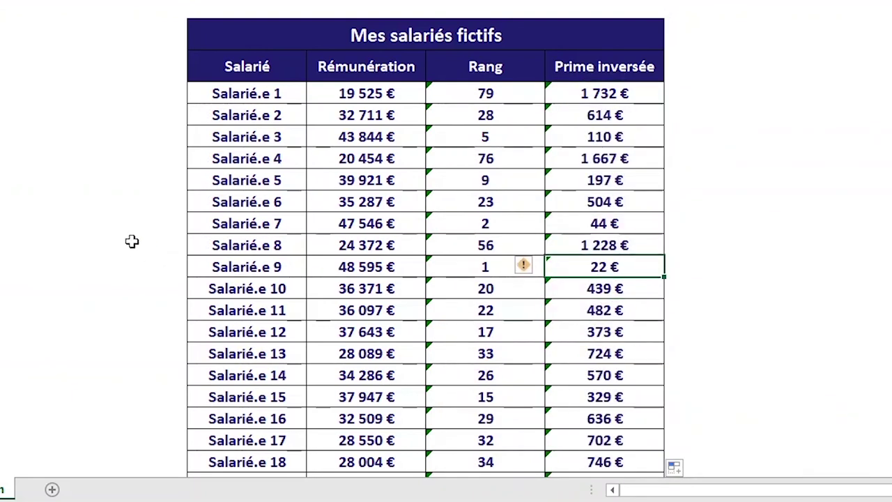
left_click_drag(233, 265, 597, 265)
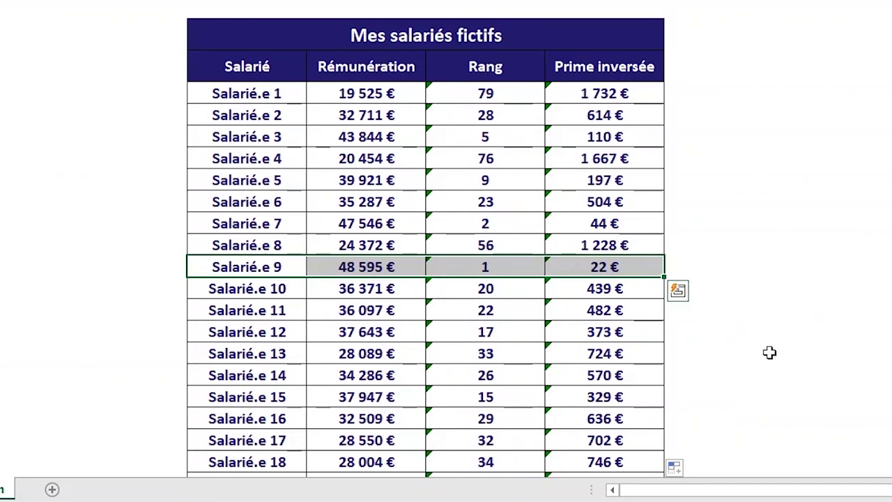
Mark Salarié.e 55's row, ranked 95, with the 2 083 € bonus
scroll(769, 352, "down", 2)
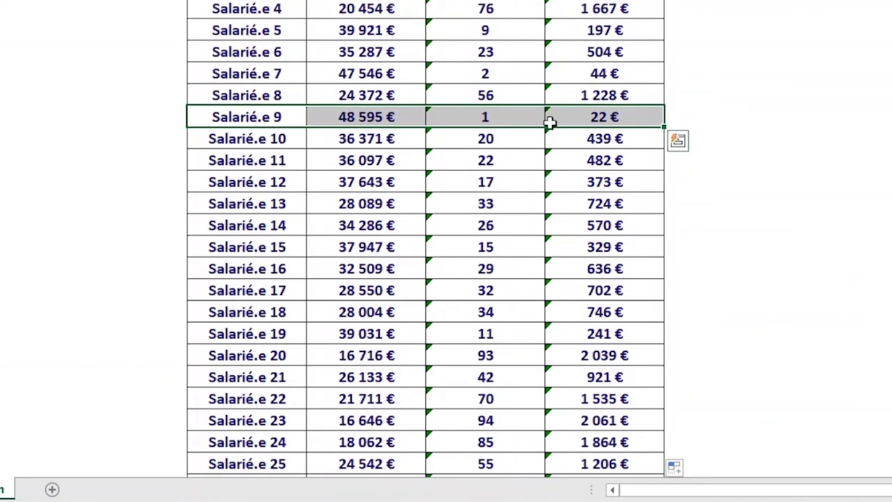
scroll(414, 345, "down", 5)
scroll(414, 344, "down", 4)
scroll(414, 344, "down", 4)
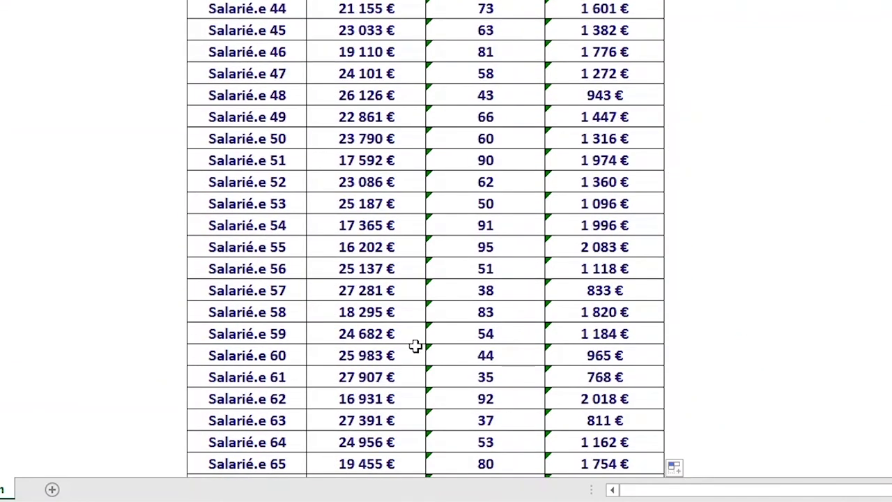
scroll(414, 345, "down", 4)
scroll(414, 344, "up", 1)
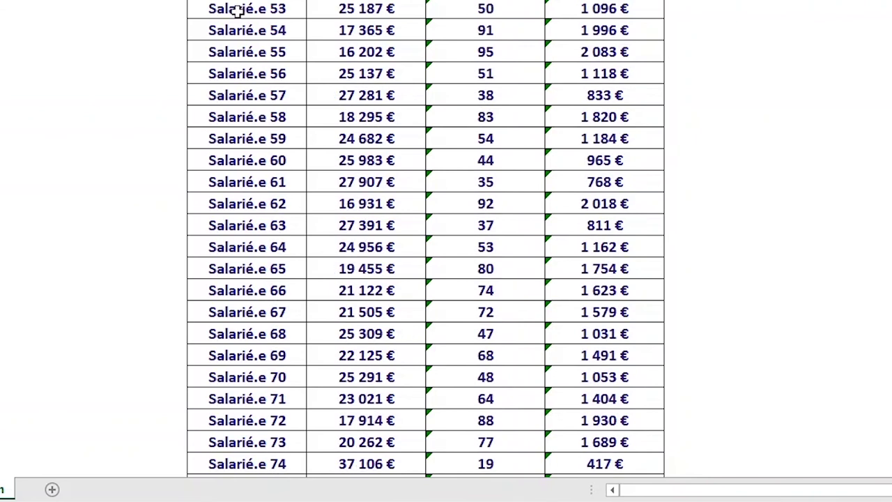
left_click_drag(230, 50, 631, 53)
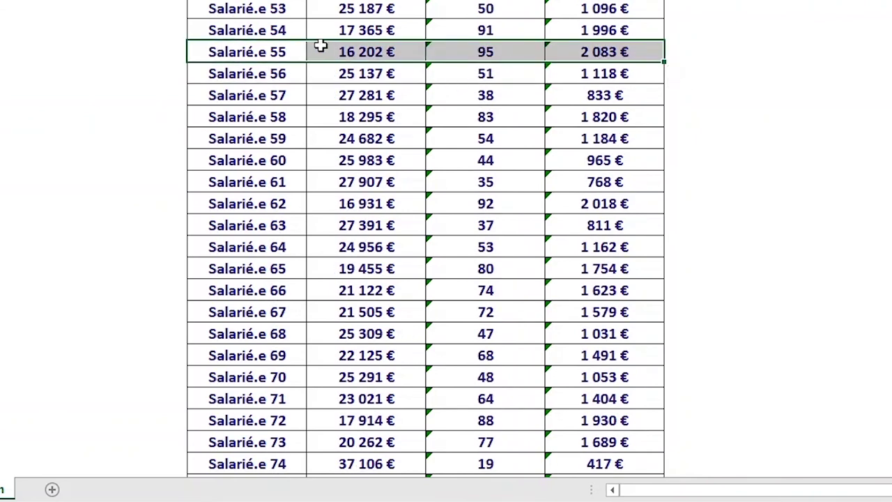